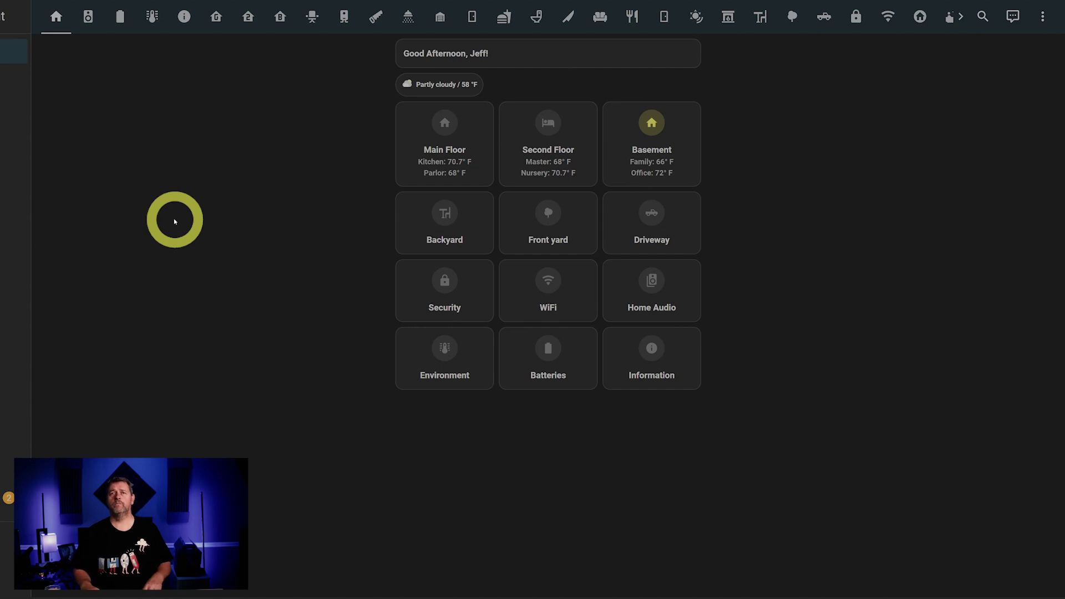
# Step: Open the Main Floor rooms and view the Garage and Scullery pages
pyautogui.click(431, 153)
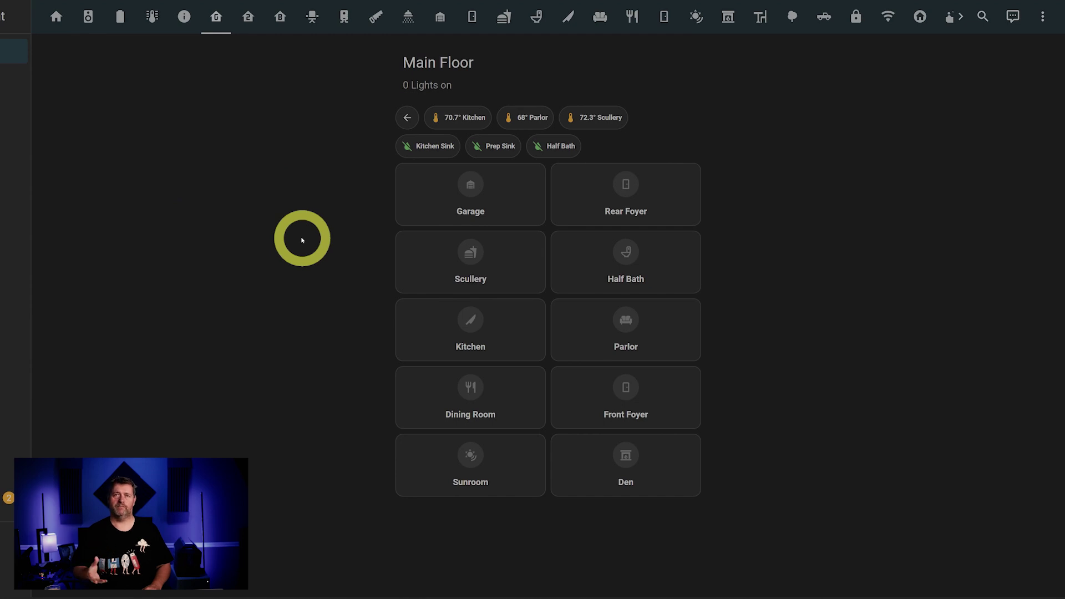
pyautogui.click(469, 209)
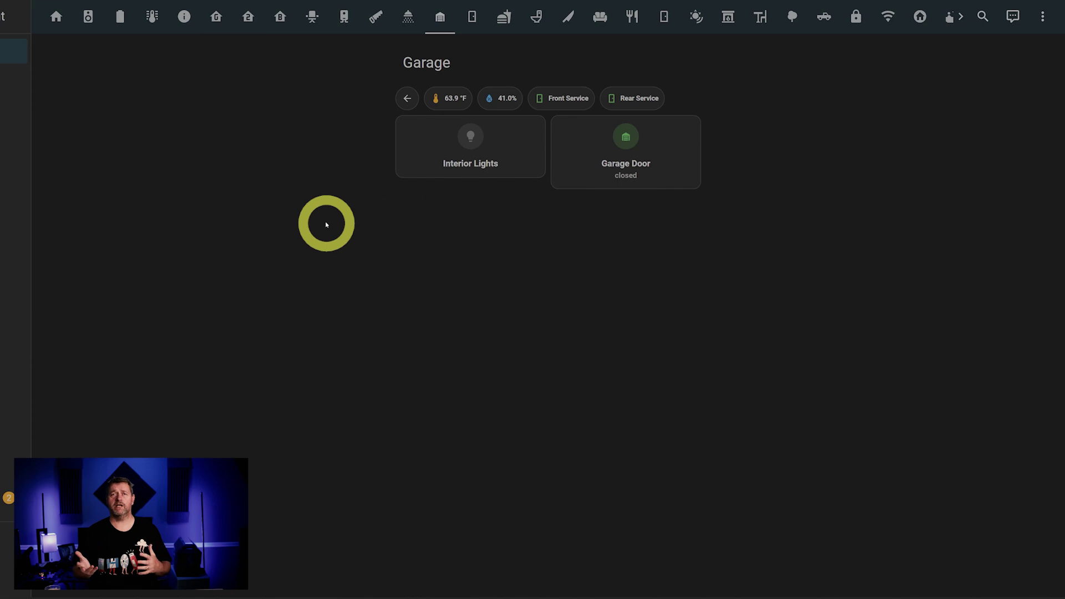
pyautogui.click(408, 95)
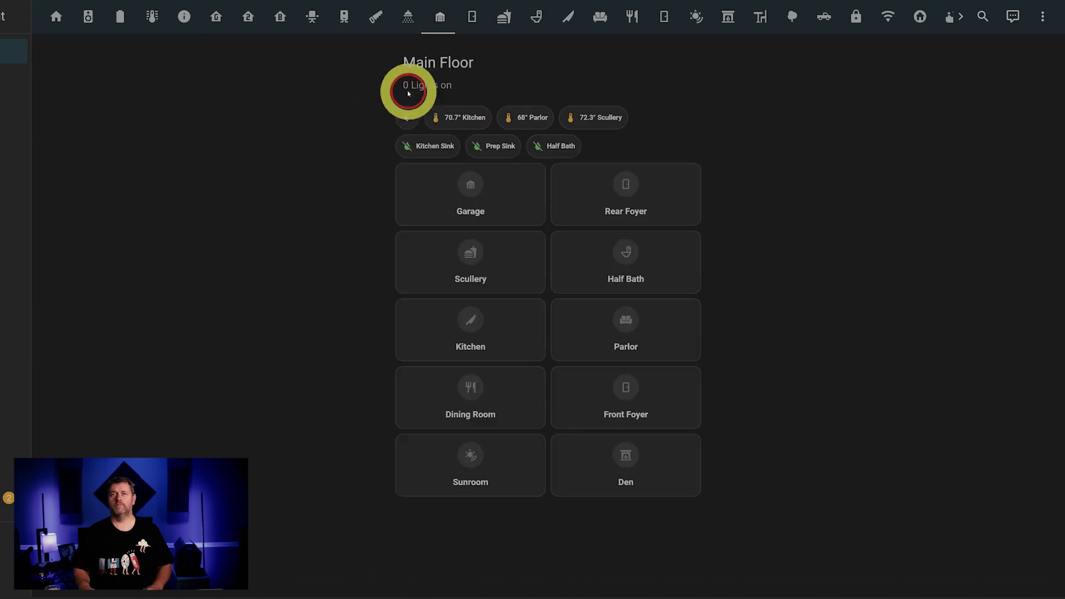
pyautogui.click(463, 267)
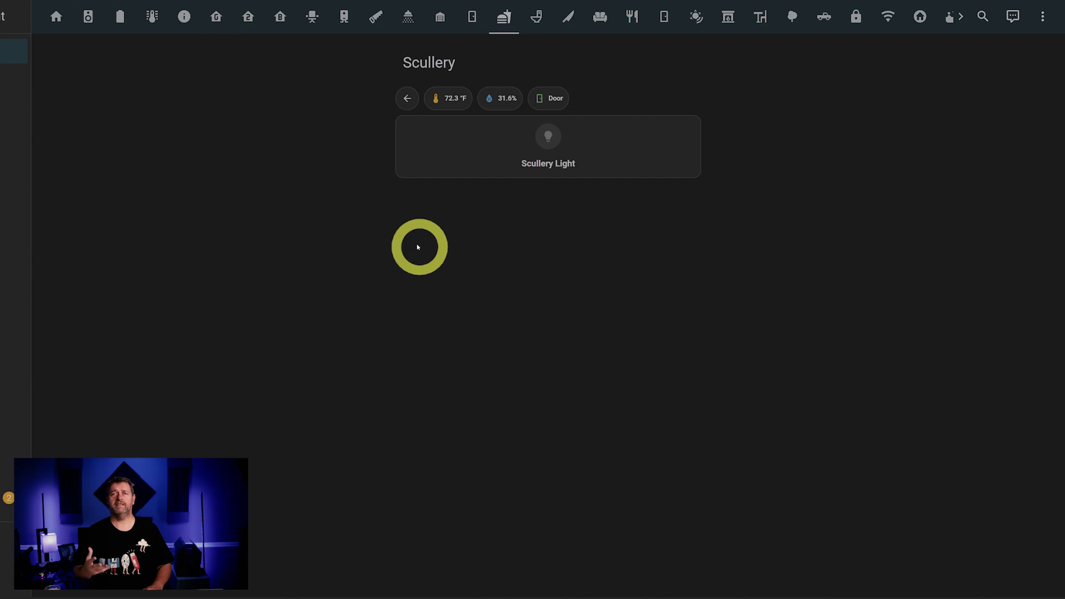
pyautogui.click(408, 99)
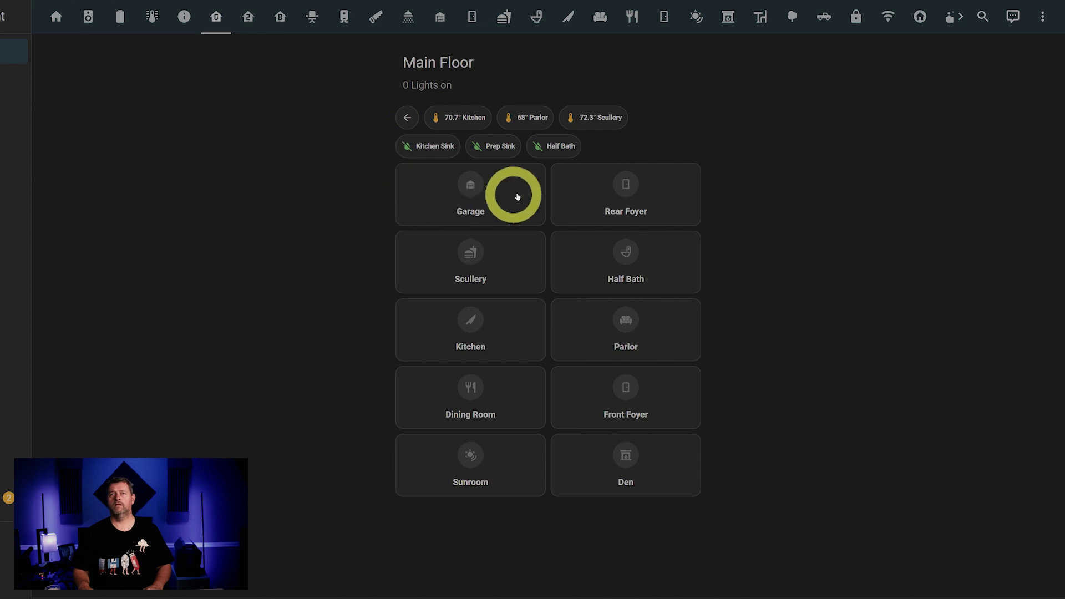
# Step: View the Rear Foyer, Half Bath and Kitchen pages, then move on to the Parlor
pyautogui.click(578, 196)
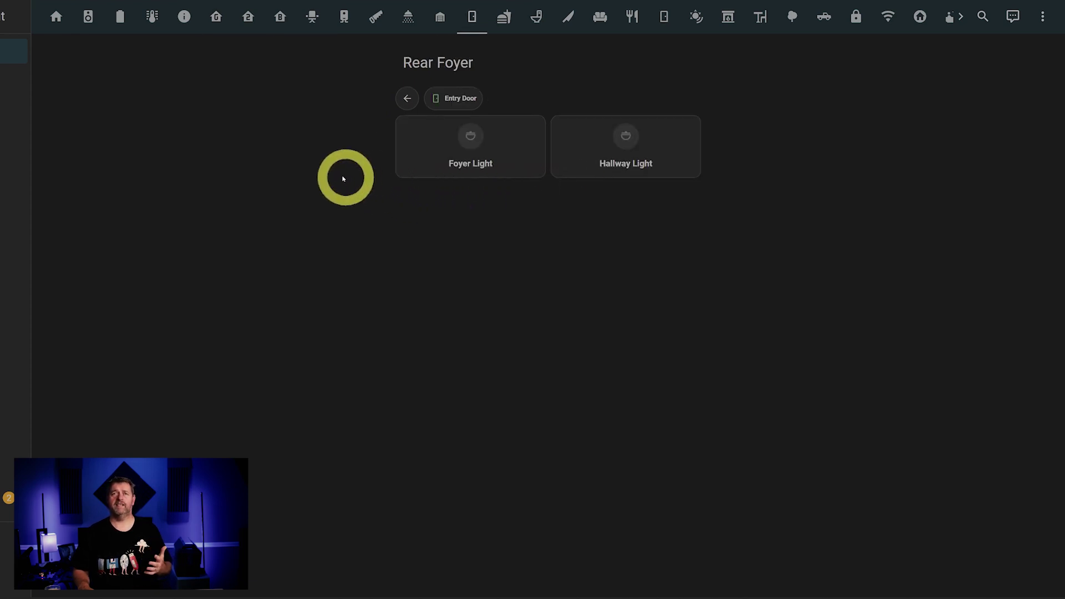
pyautogui.click(397, 99)
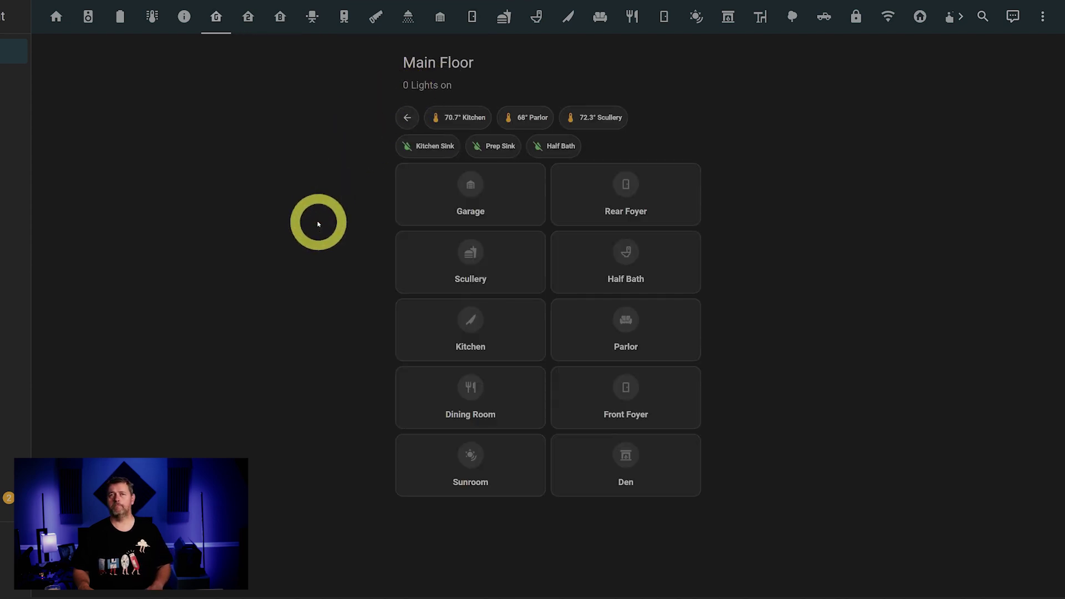
pyautogui.click(613, 267)
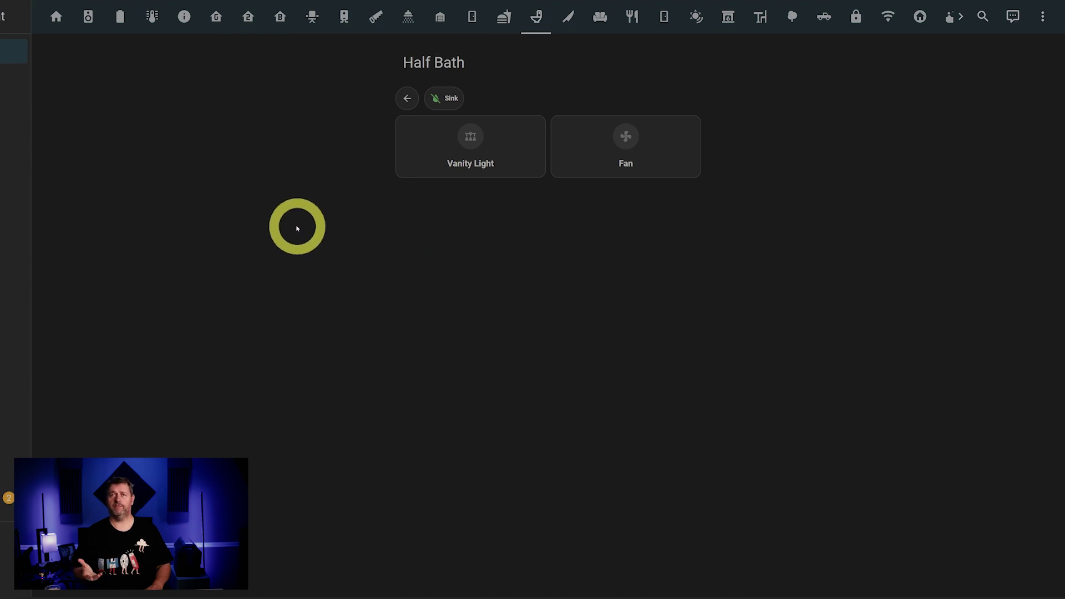
pyautogui.click(407, 99)
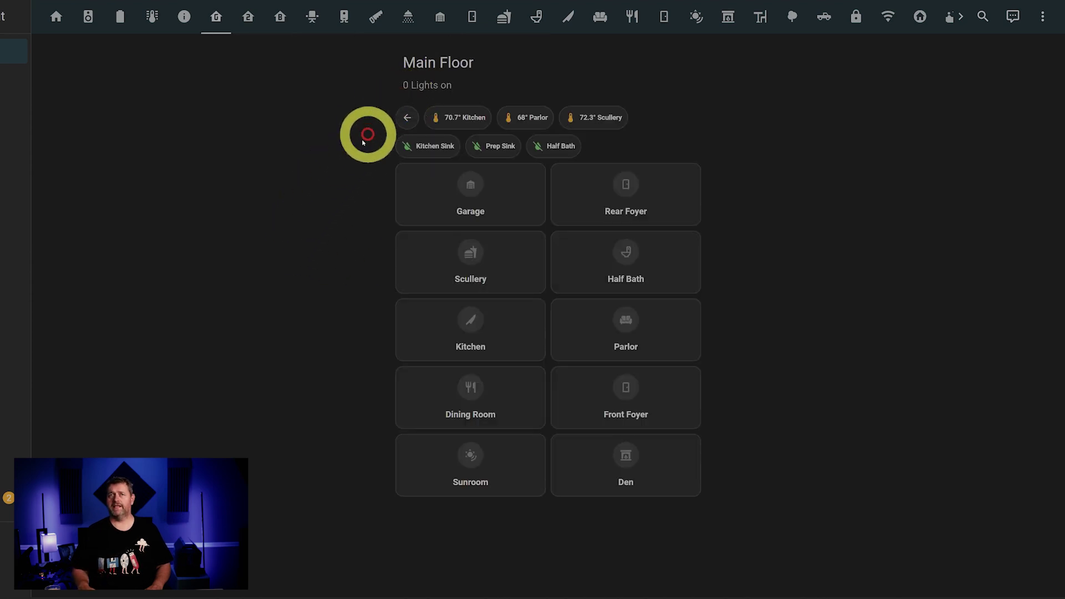
pyautogui.click(452, 342)
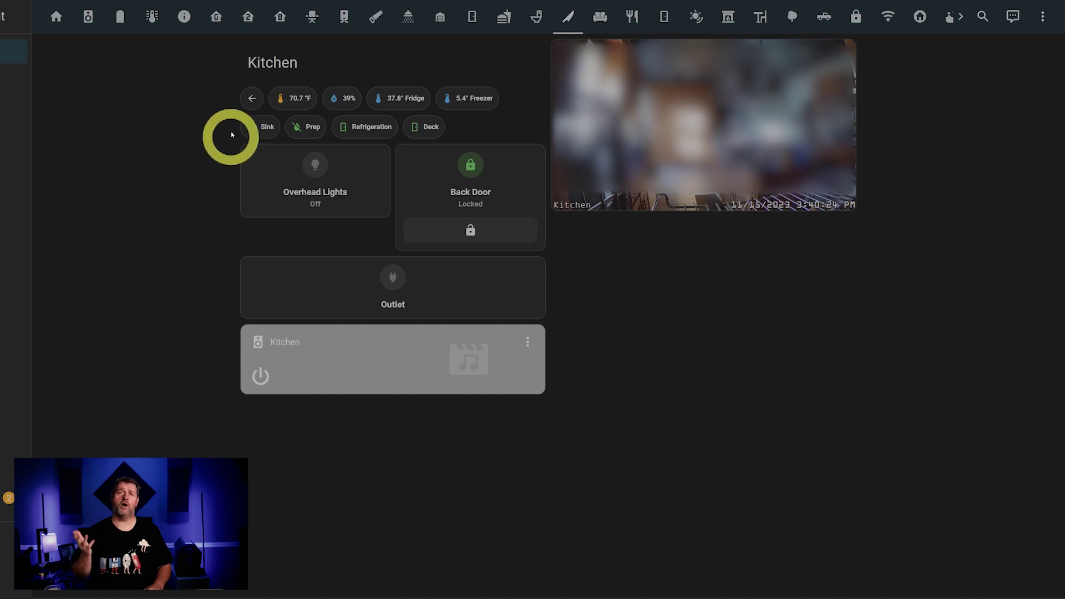
pyautogui.click(252, 97)
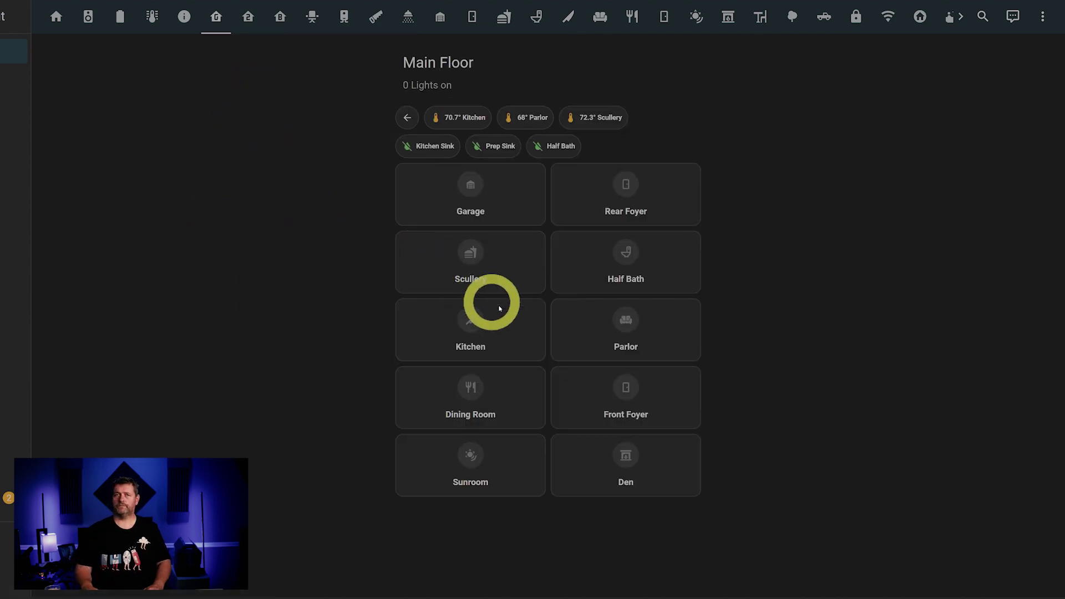
pyautogui.click(637, 325)
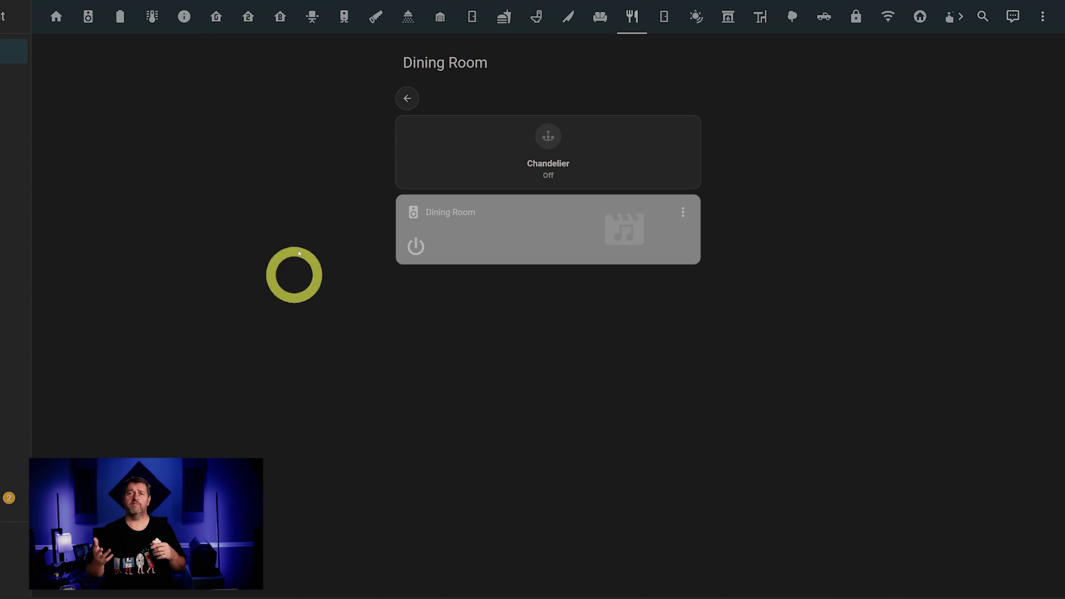
# Step: Leave the Dining Room, view the Front Foyer and Sunroom pages, and return to Main Floor
pyautogui.click(408, 100)
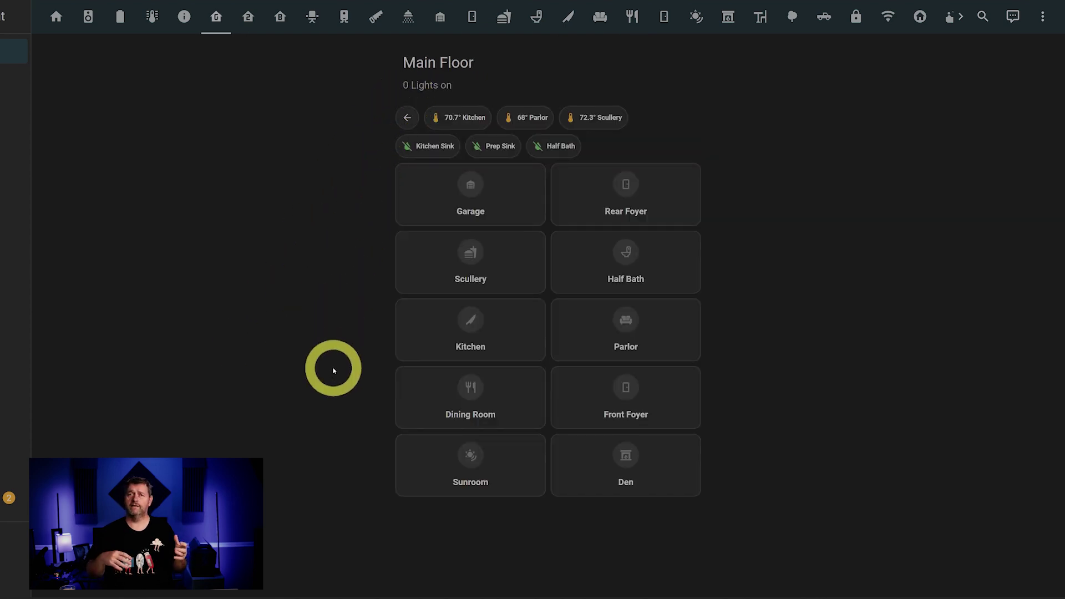
pyautogui.click(657, 412)
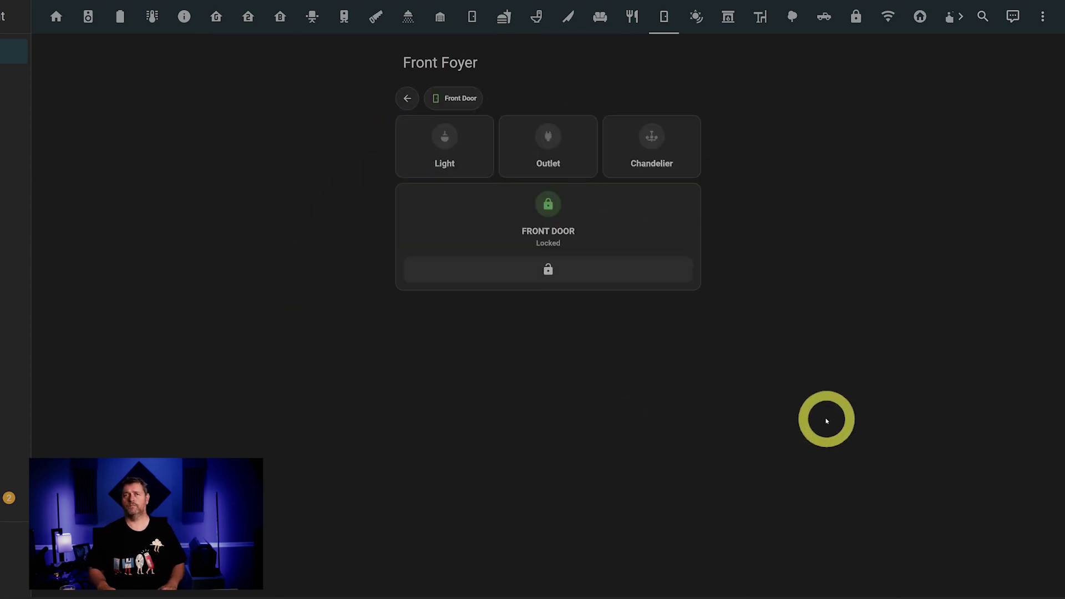
pyautogui.click(406, 100)
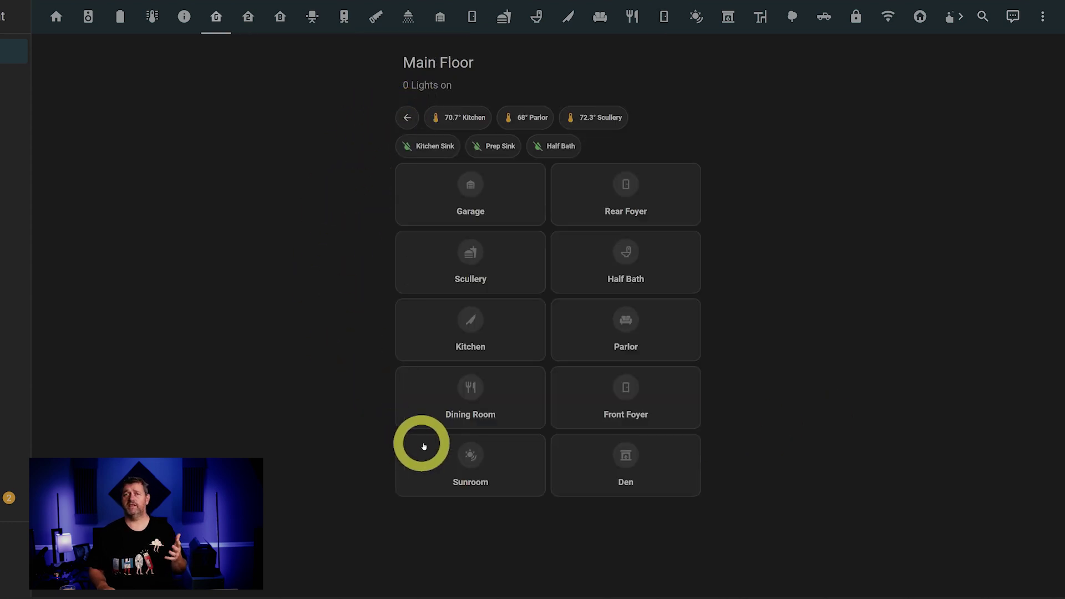
pyautogui.click(484, 473)
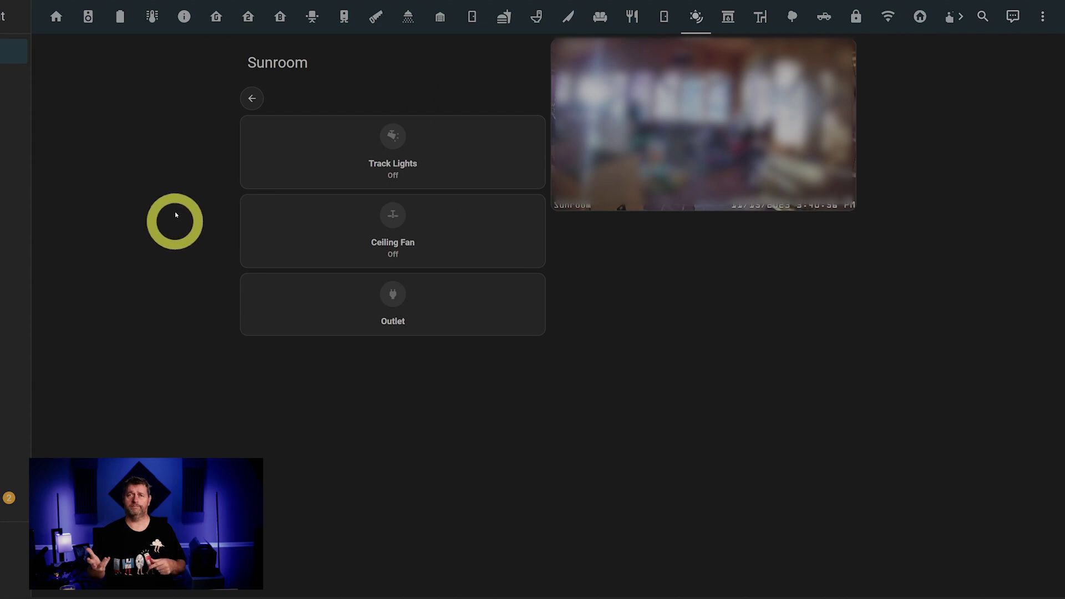
pyautogui.click(251, 96)
# Step: View the Den page, then go to the upstairs Hallway page
pyautogui.click(632, 483)
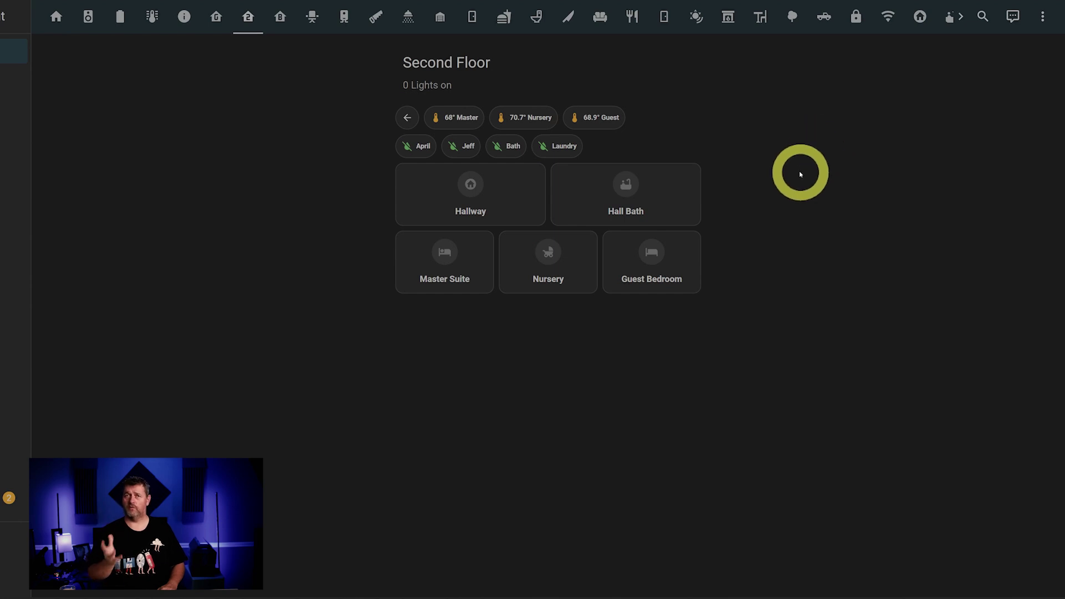
pyautogui.click(494, 205)
# Step: Scroll the Hallway page down to the laundry, washer and dryer cards
pyautogui.scroll(-2, 822, 274)
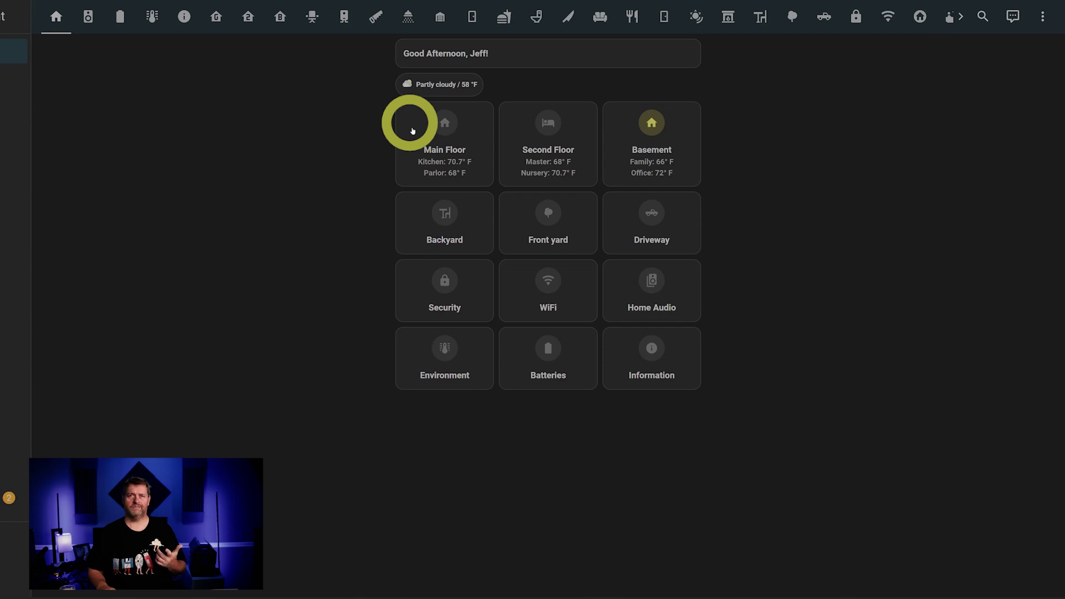
# Step: In the Basement's Office, raise Floor Lamp (lower) from 85% to 100% brightness
pyautogui.click(632, 153)
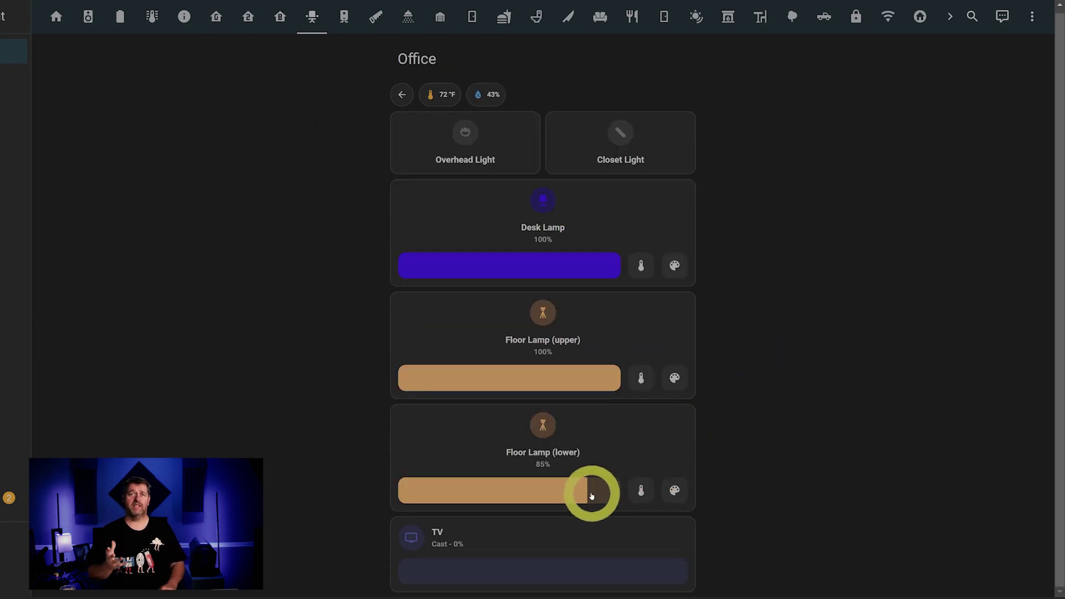
pyautogui.moveTo(591, 495); pyautogui.dragTo(638, 492)
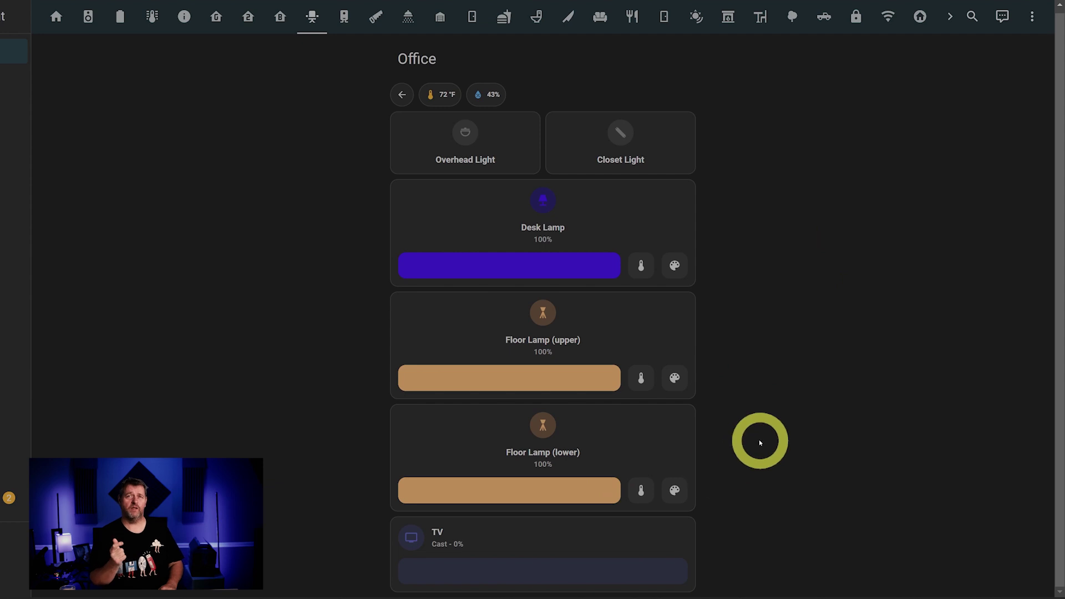
pyautogui.click(404, 98)
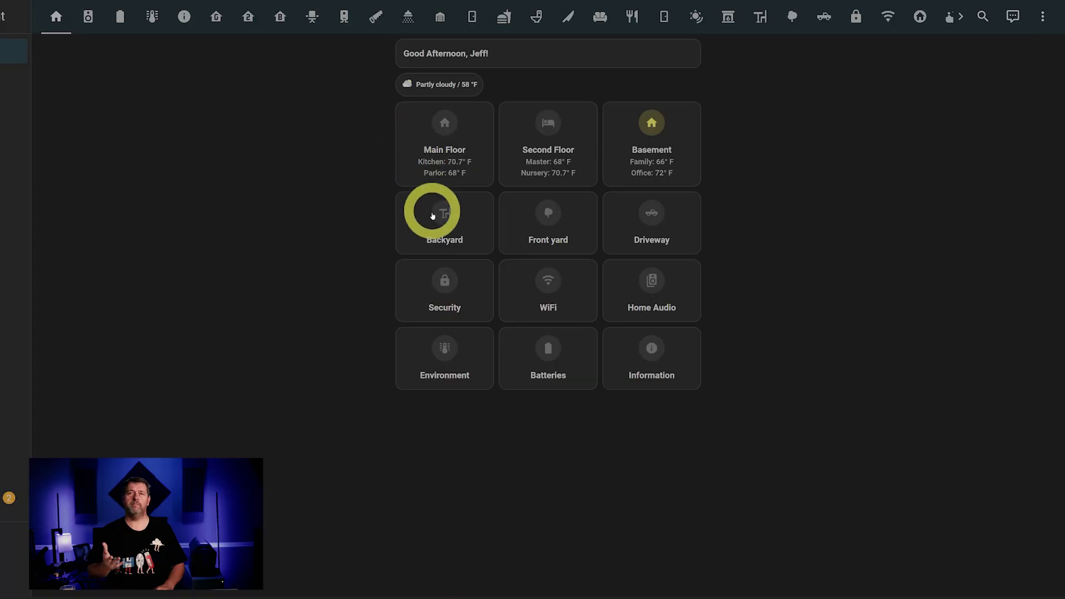
pyautogui.click(433, 215)
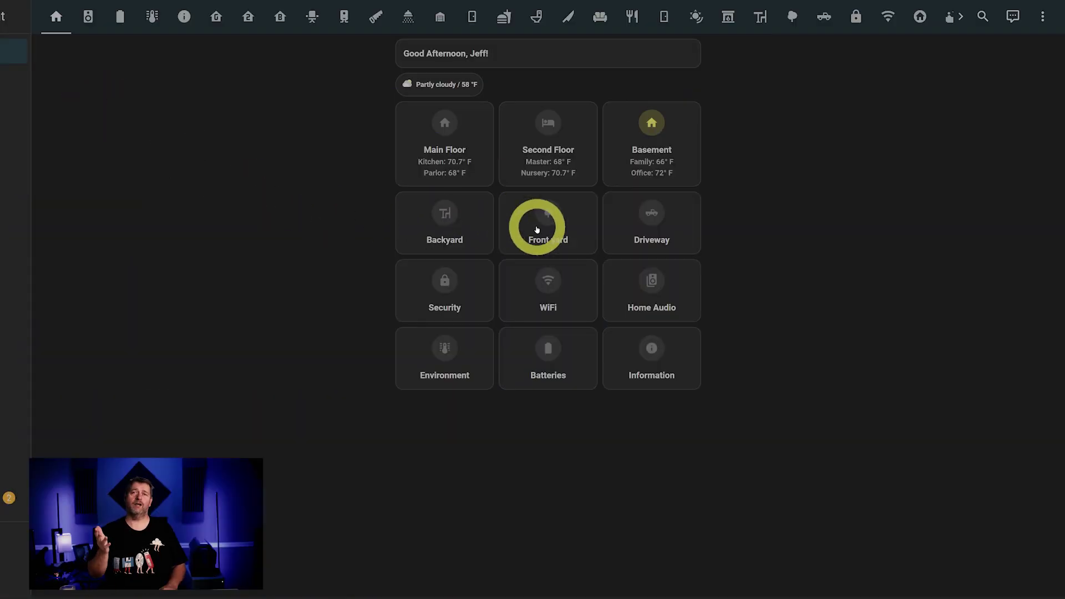
pyautogui.click(535, 226)
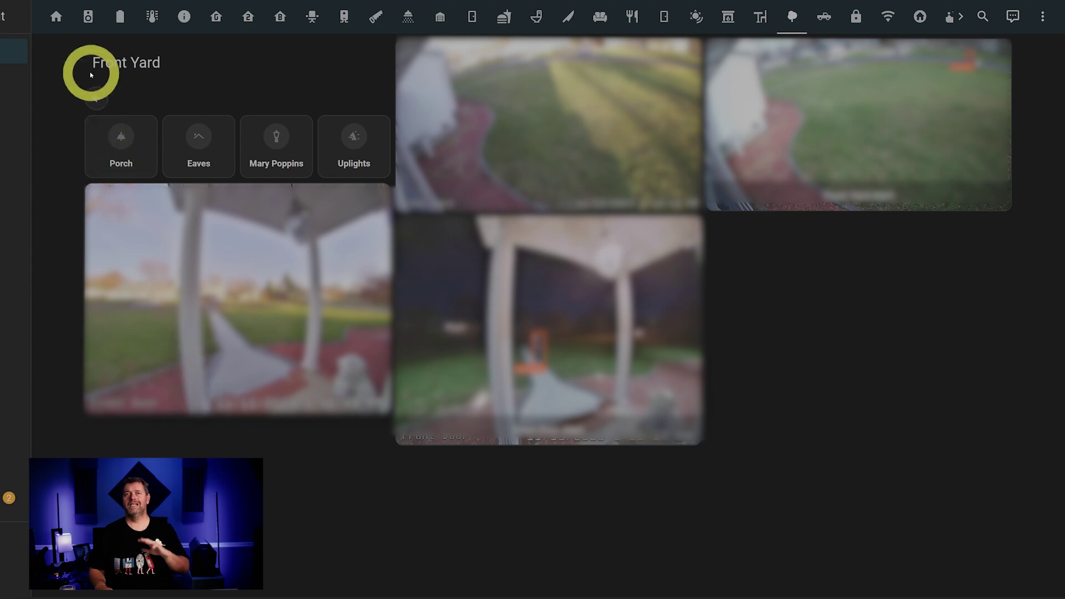
# Step: Return from the Front Yard page to the home dashboard
pyautogui.click(93, 91)
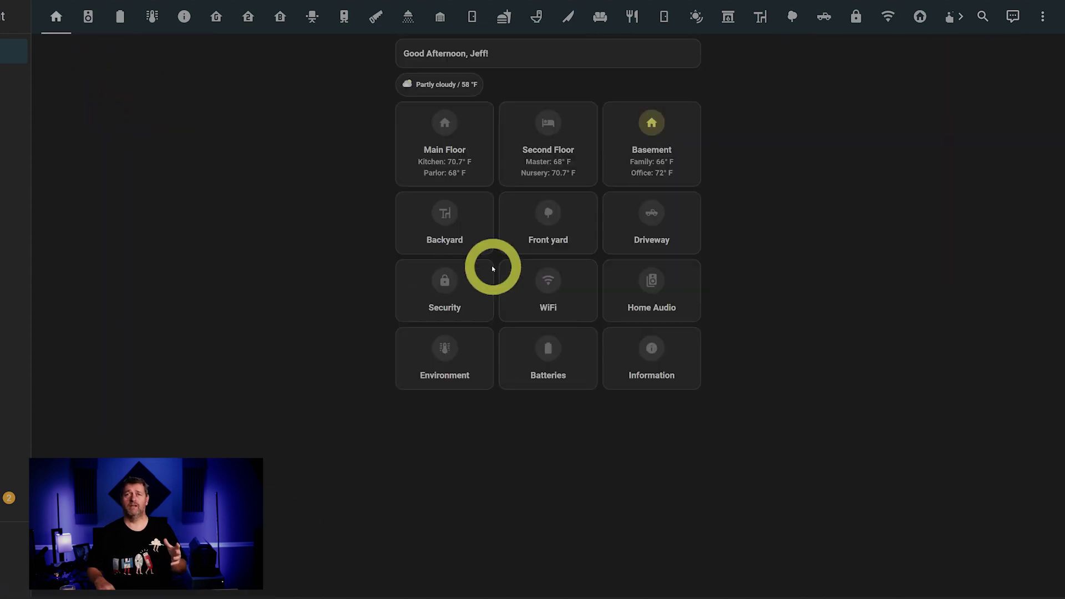
pyautogui.click(646, 235)
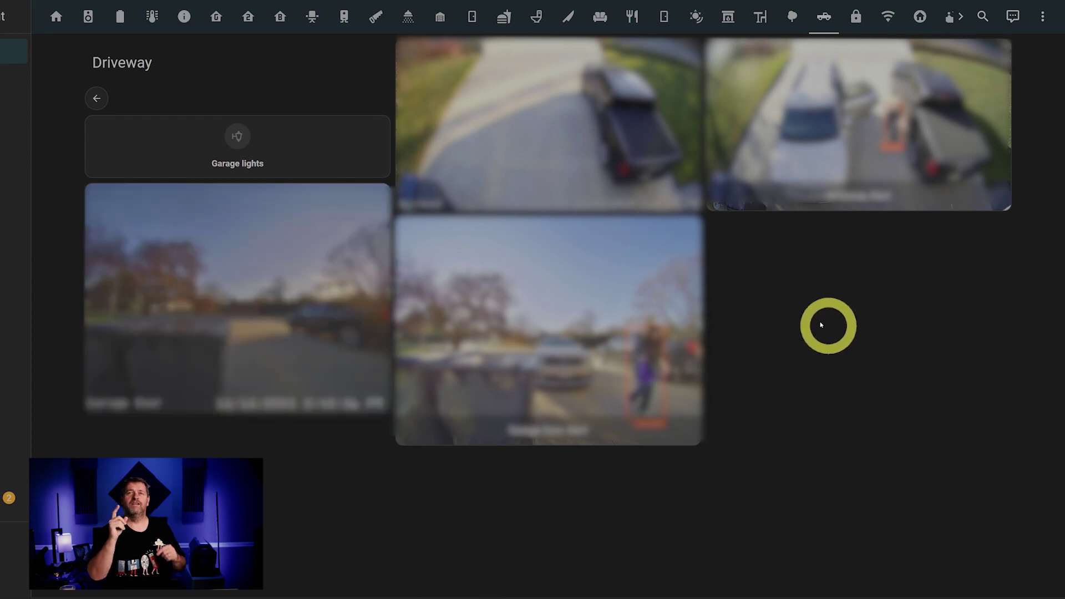
pyautogui.click(112, 110)
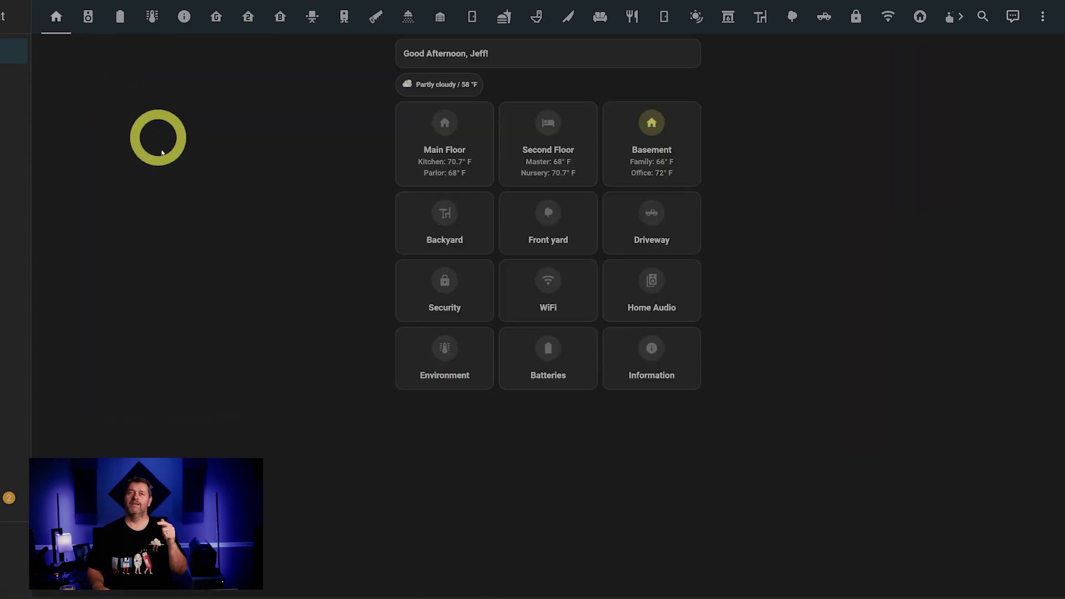
pyautogui.click(452, 300)
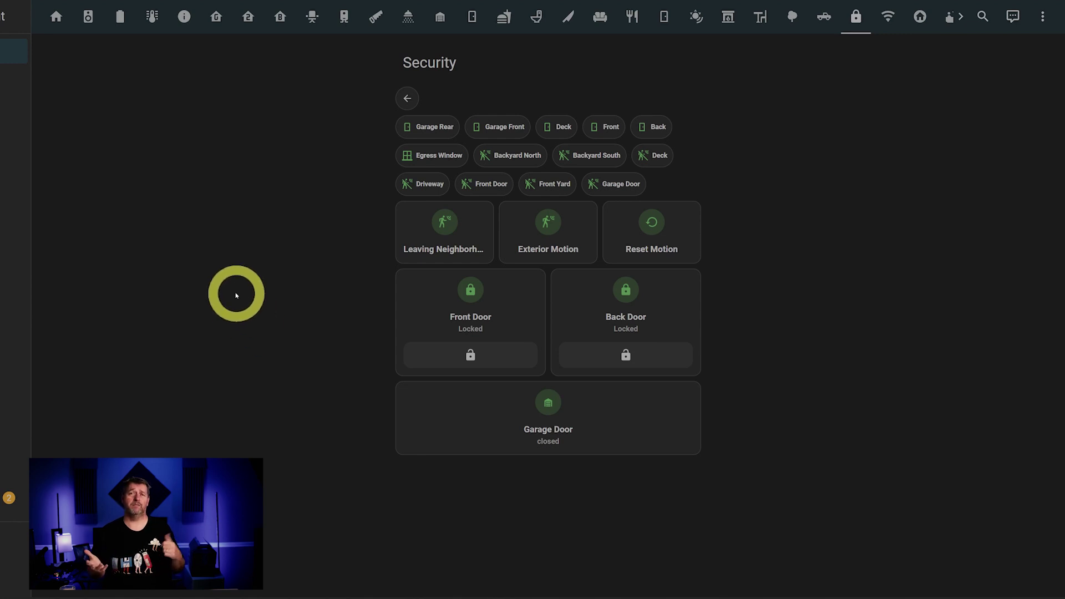
pyautogui.click(409, 98)
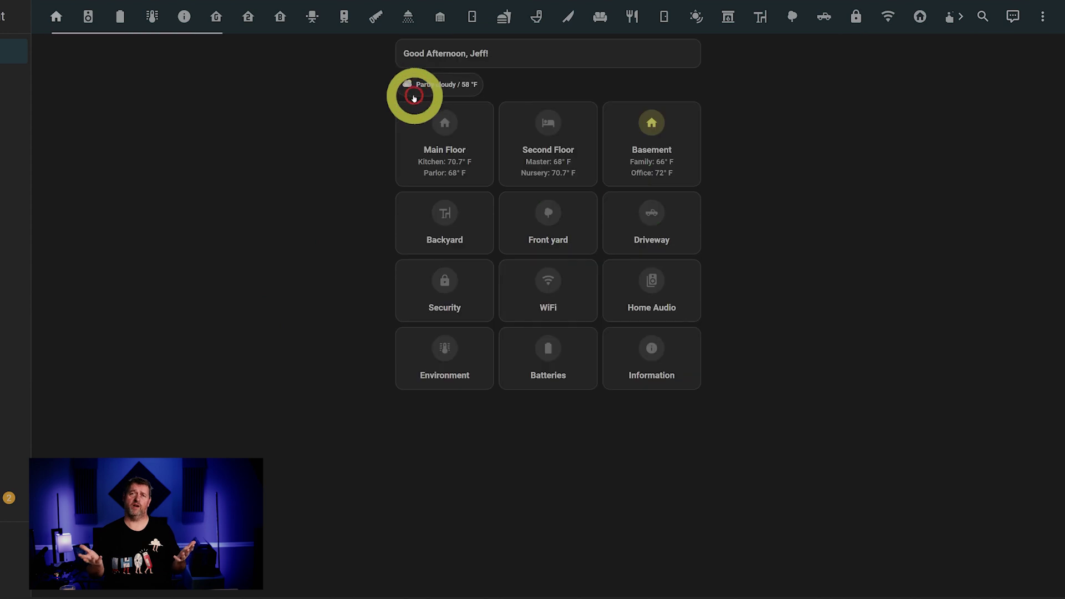
pyautogui.click(532, 310)
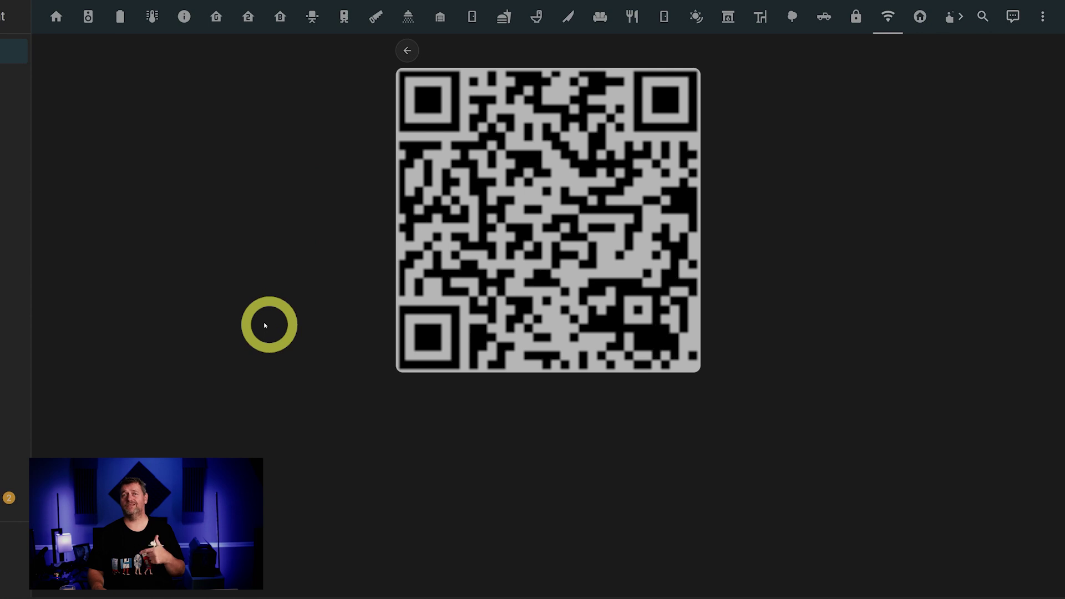
pyautogui.click(407, 51)
# Step: Power on the Laundry speaker, cycle sources radio, Master BR, Party and plex, then power it off
pyautogui.click(650, 297)
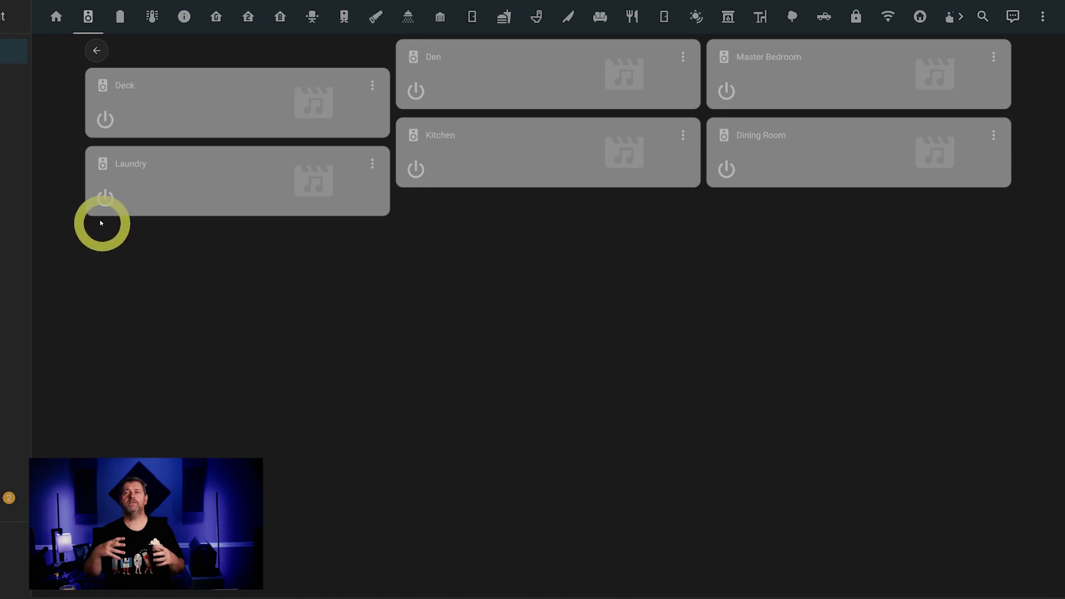
pyautogui.click(111, 201)
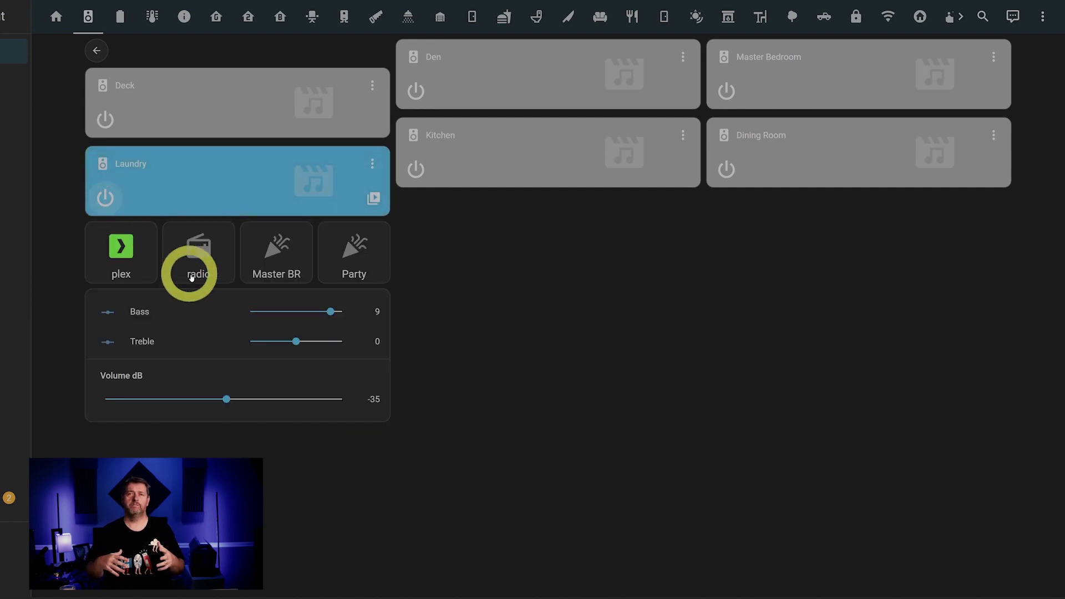
pyautogui.click(203, 269)
pyautogui.click(274, 270)
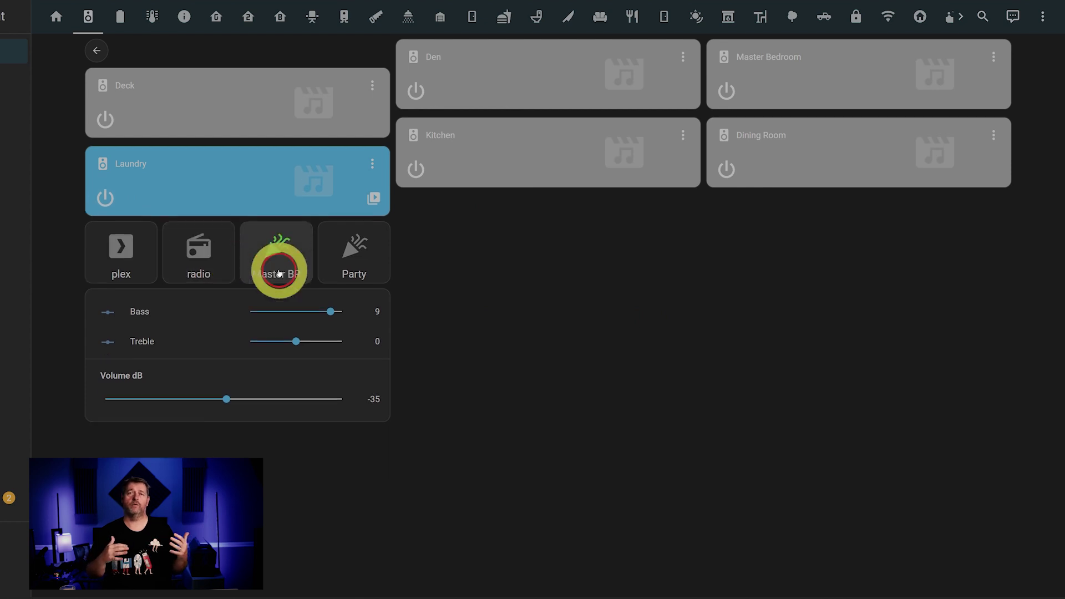
pyautogui.click(352, 256)
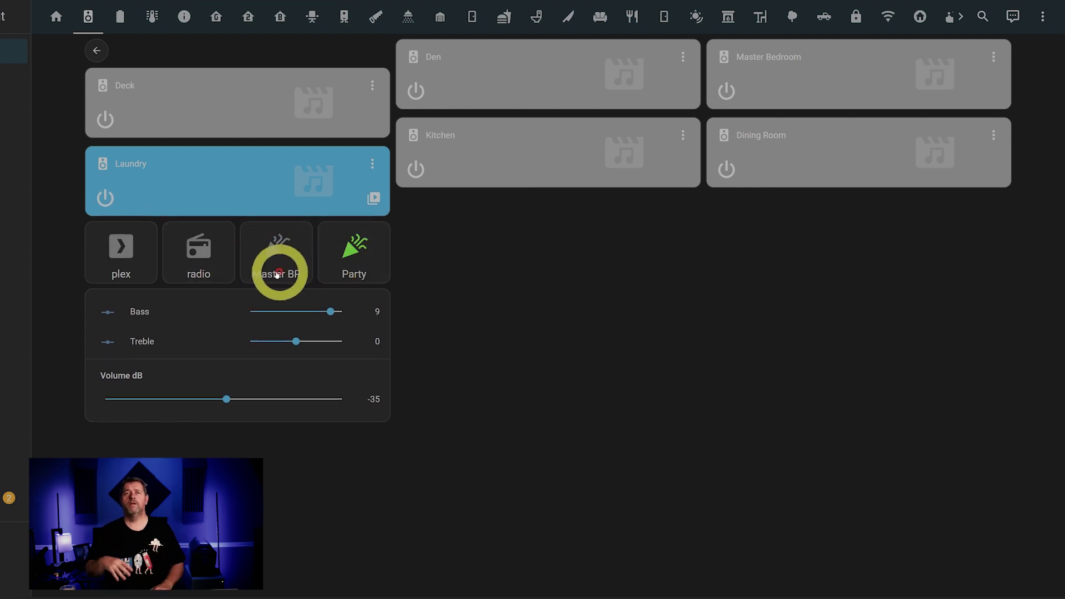
pyautogui.click(122, 251)
pyautogui.click(105, 199)
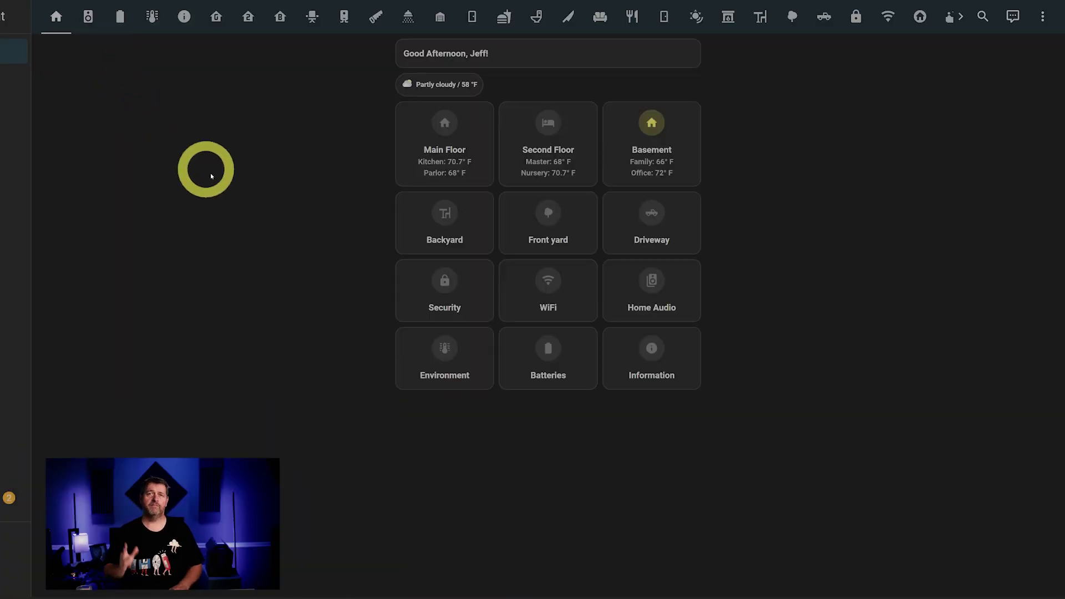
# Step: Look over the Environment charts, including the Parlor chart, then bring up the Batteries page
pyautogui.click(447, 369)
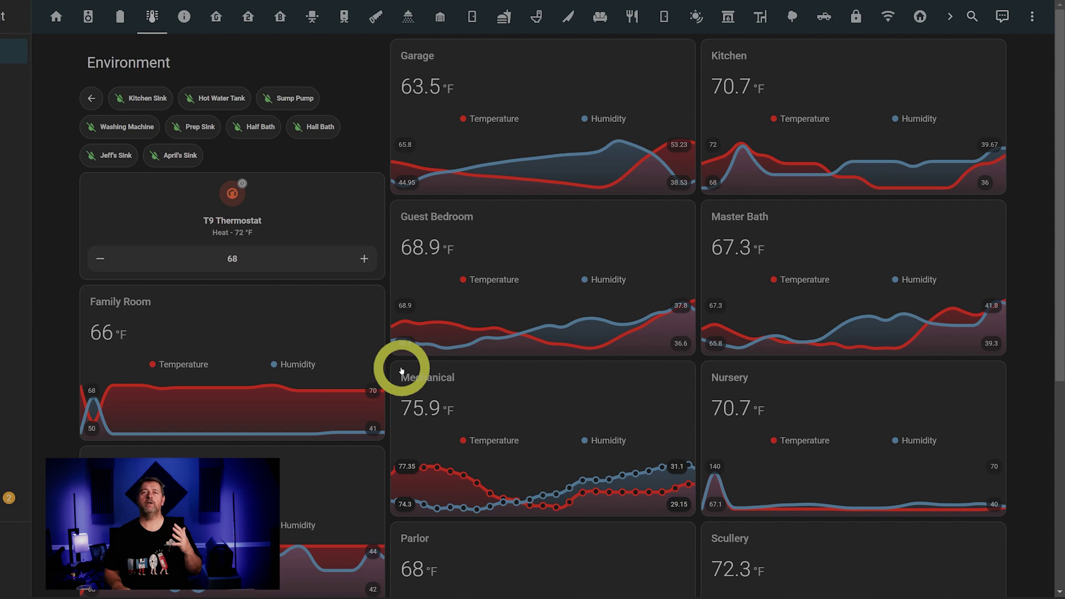
pyautogui.scroll(-5, 401, 370)
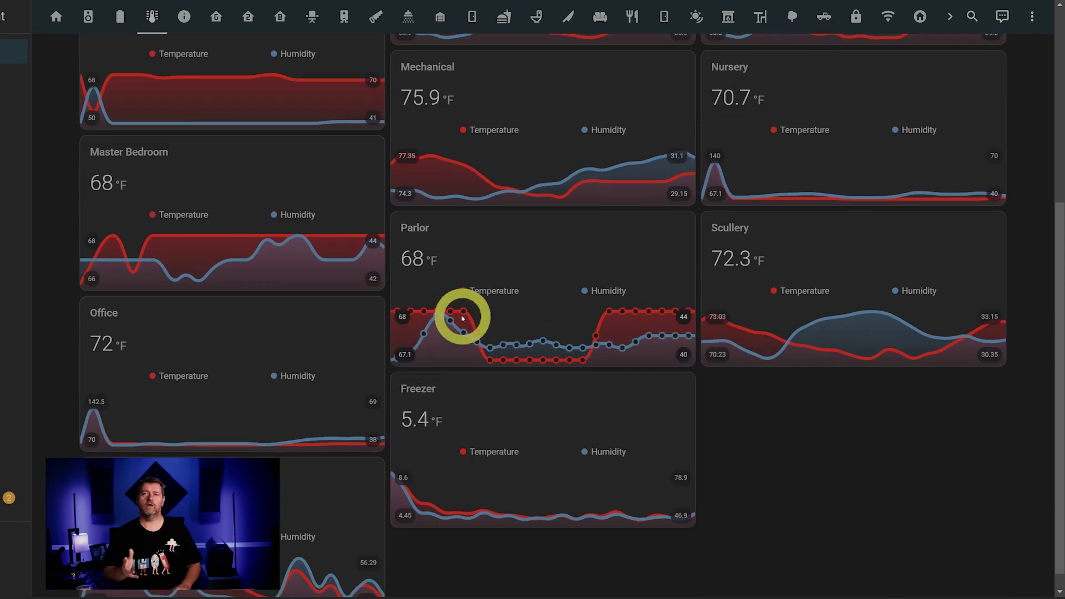
pyautogui.moveTo(464, 314)
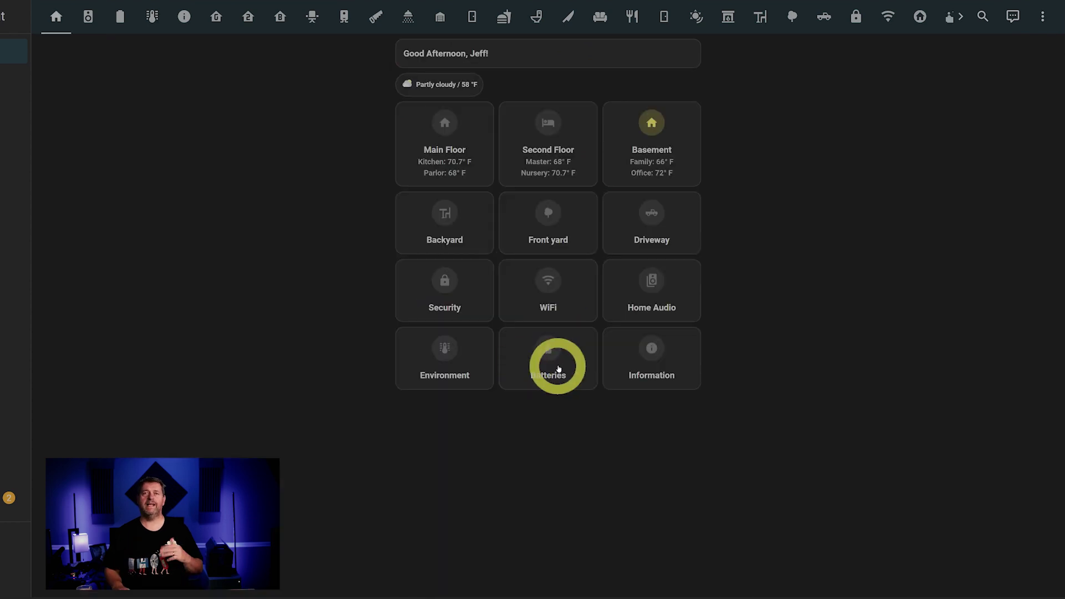
pyautogui.click(558, 369)
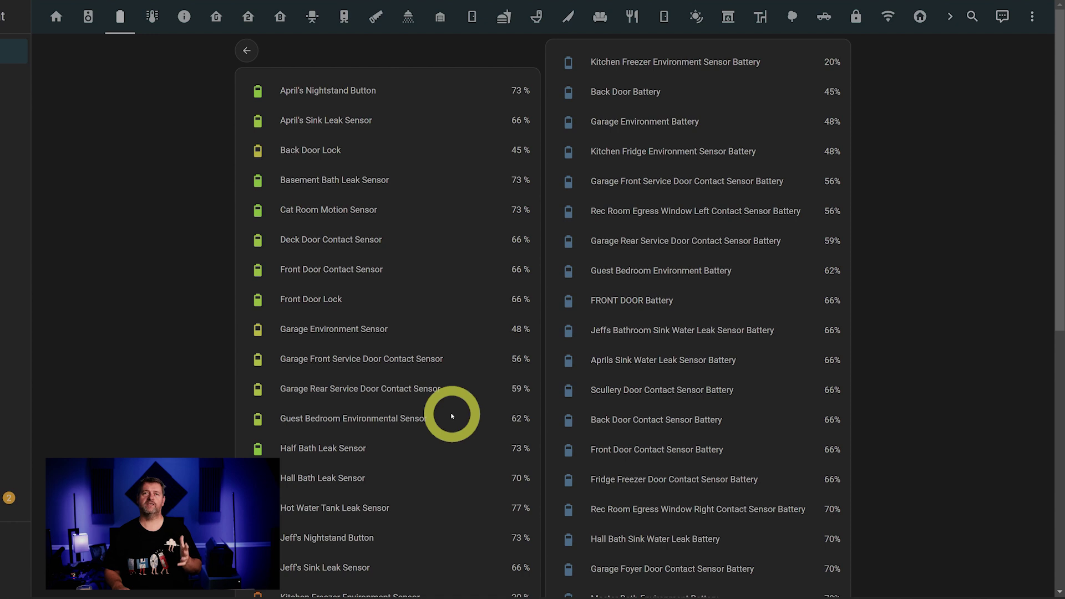
# Step: Scroll through both battery lists and back to the top, then leave for the home dashboard
pyautogui.scroll(-5, 452, 416)
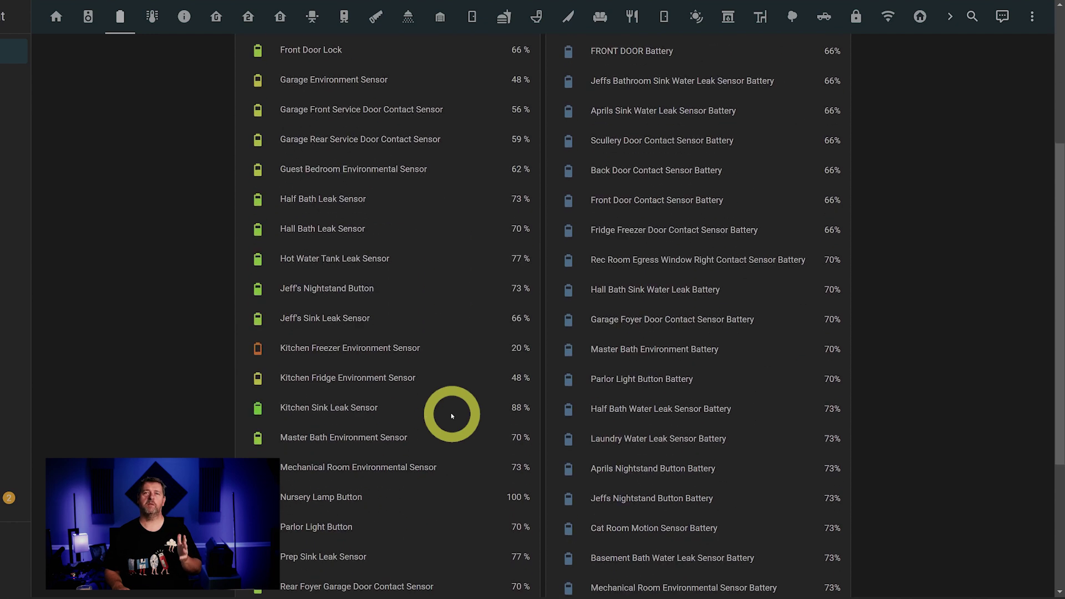
pyautogui.scroll(-4, 452, 416)
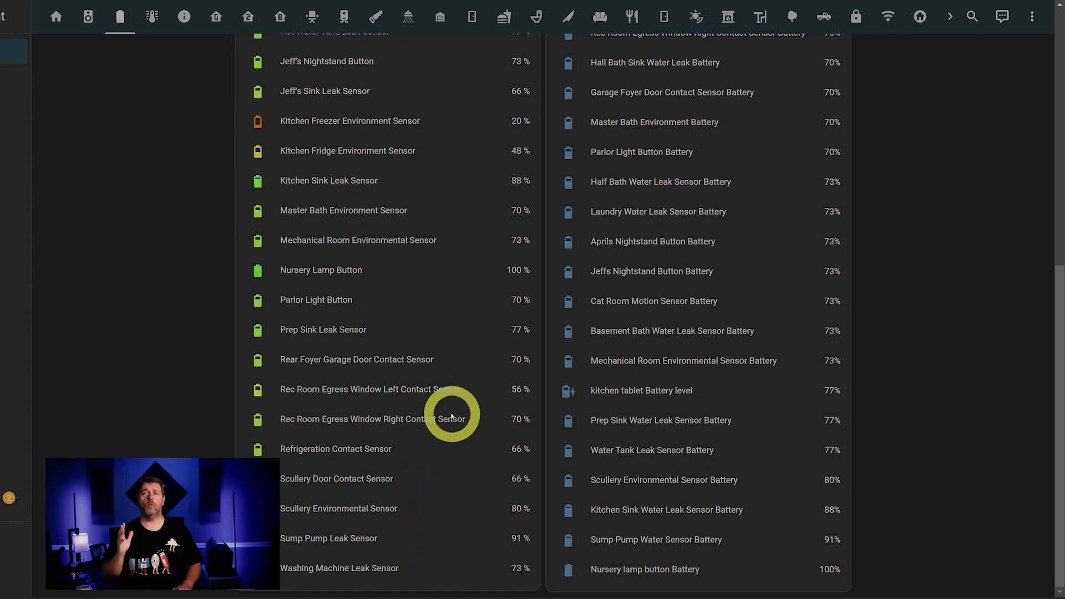
pyautogui.scroll(7, 452, 416)
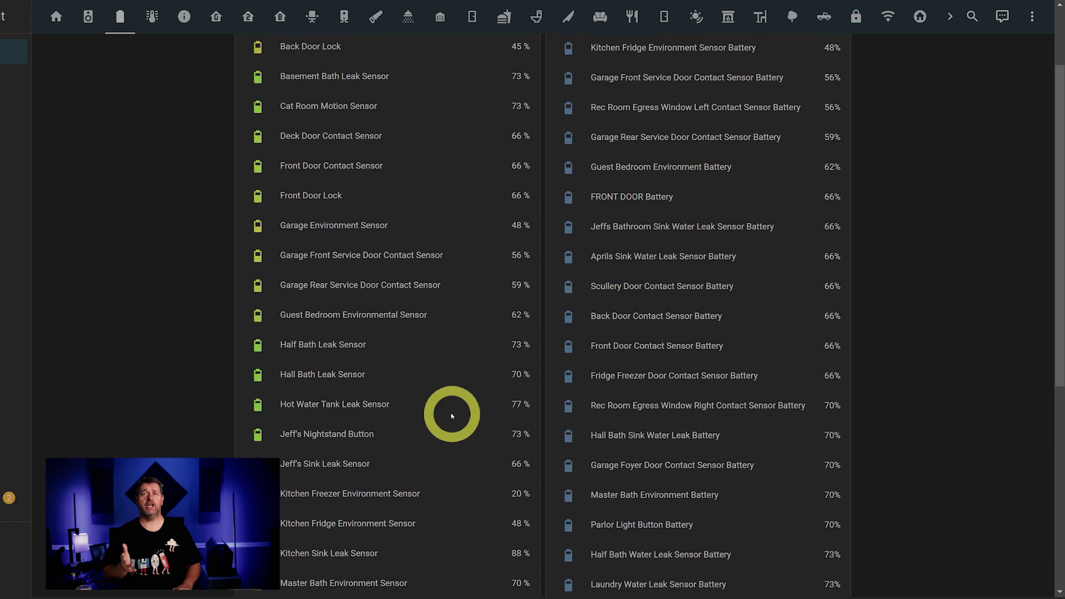
pyautogui.scroll(2, 452, 416)
pyautogui.click(245, 49)
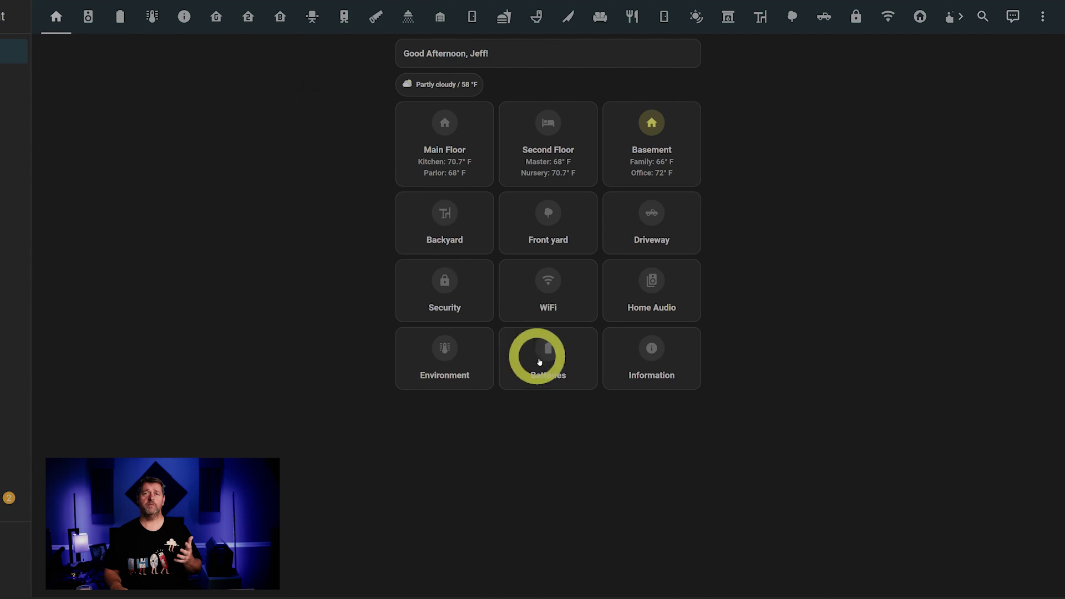
# Step: Open the Information tile to see connectivity history, entity states and domain counts
pyautogui.click(647, 356)
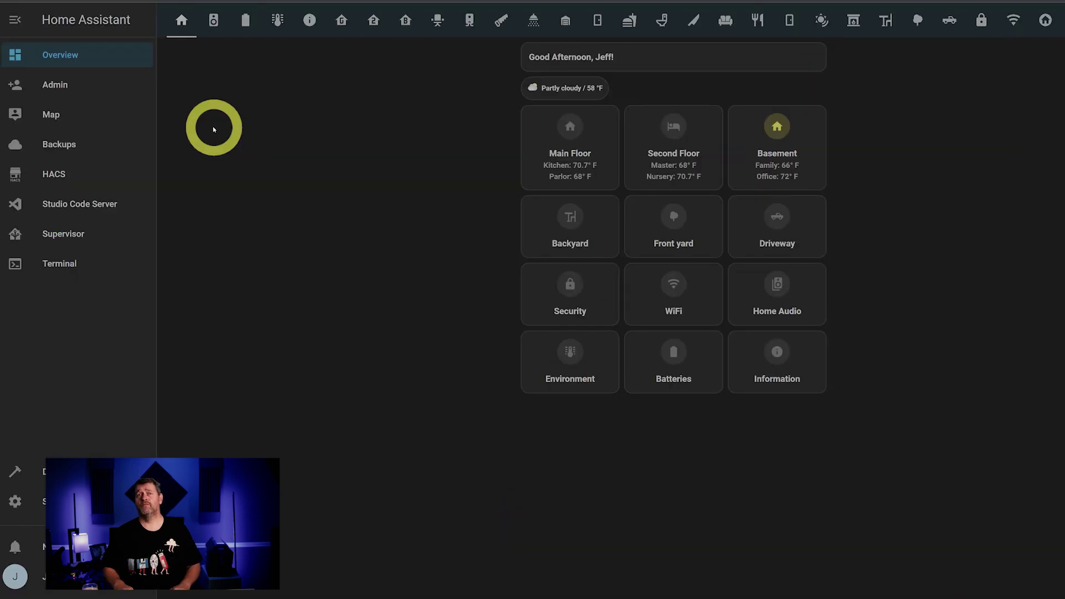
# Step: Go to Supervisor's System page and scroll through the Core, Supervisor, Host details and supervisor log
pyautogui.click(82, 235)
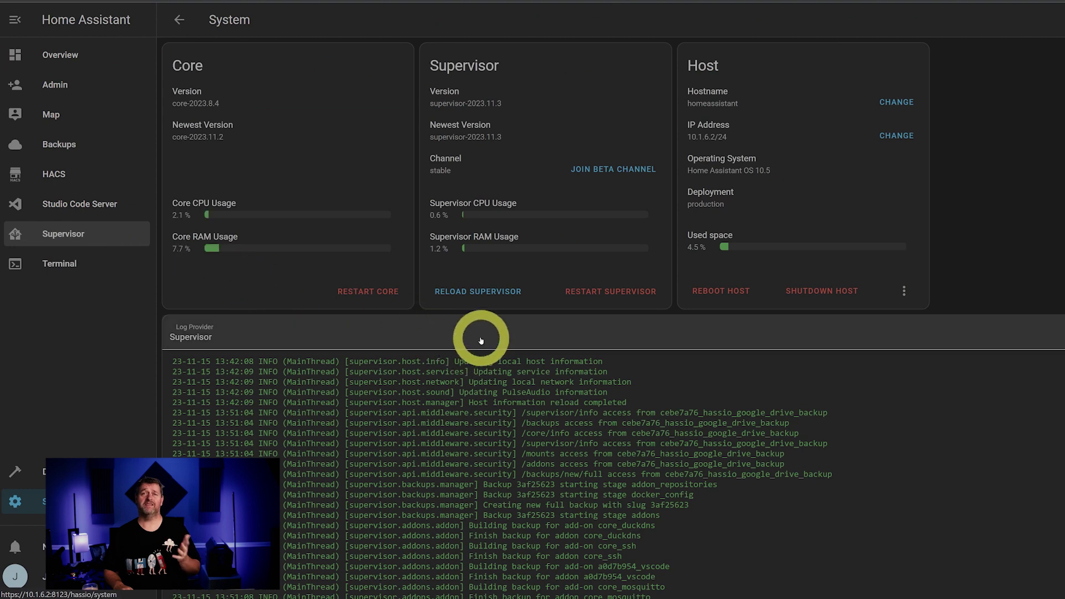
pyautogui.scroll(-1, 482, 341)
pyautogui.scroll(-10, 483, 341)
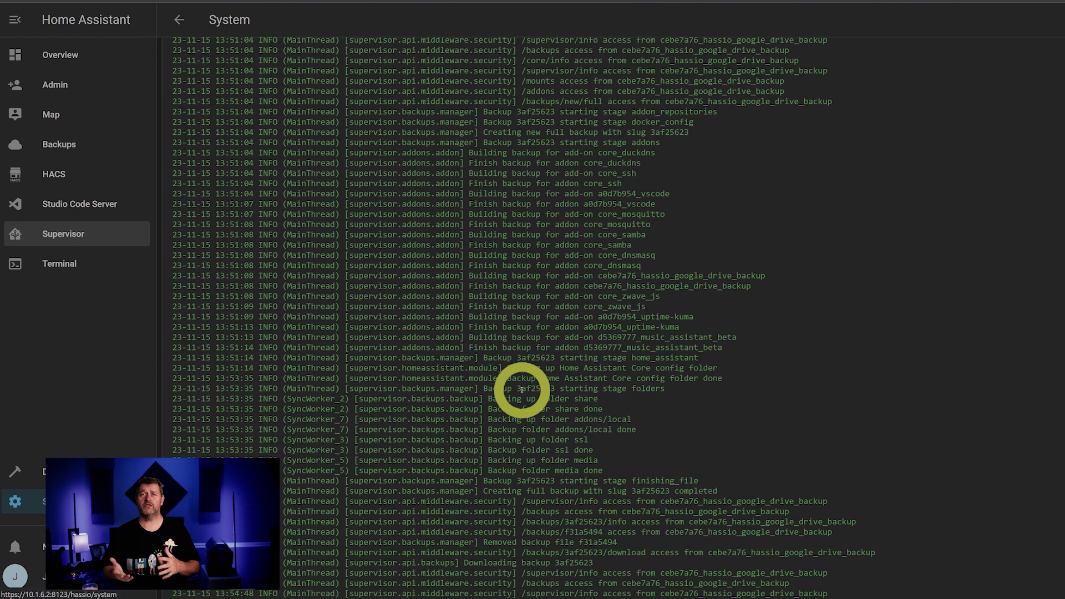
pyautogui.scroll(-5, 521, 390)
pyautogui.scroll(15, 521, 390)
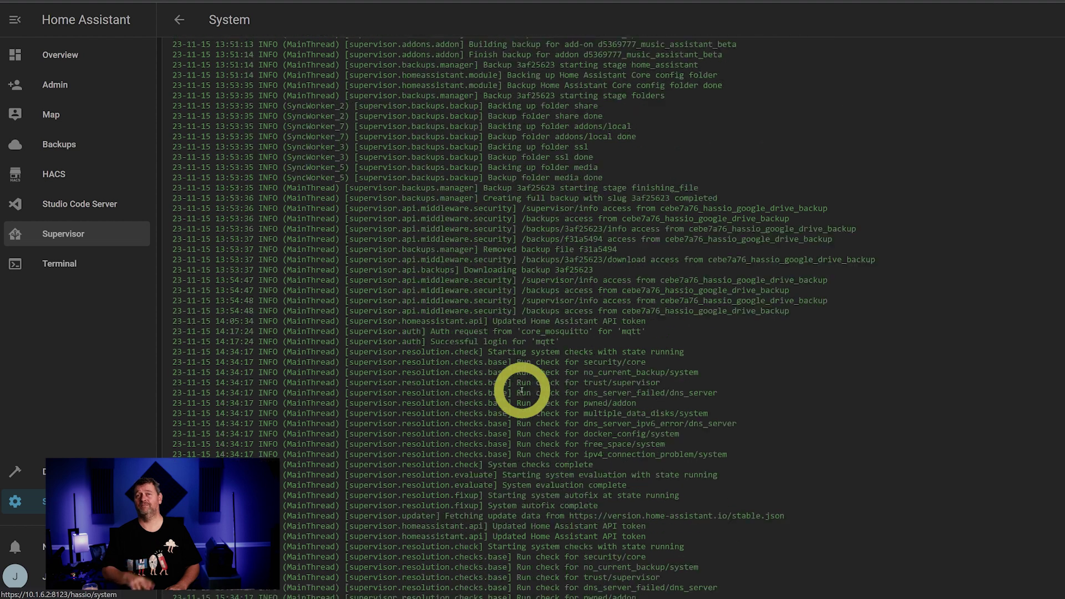